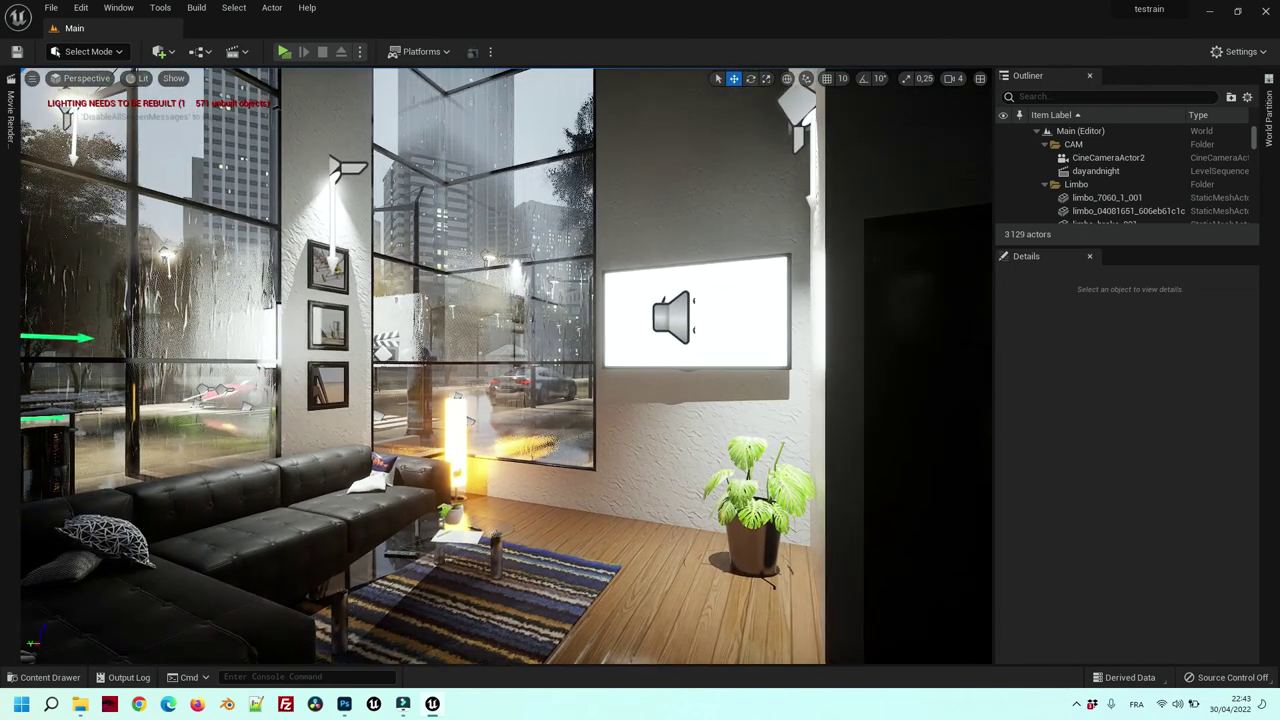
From the Movies folder in the Content Drawer, open the NewMediaPlayer asset in its editor.
key(ctrl+space)
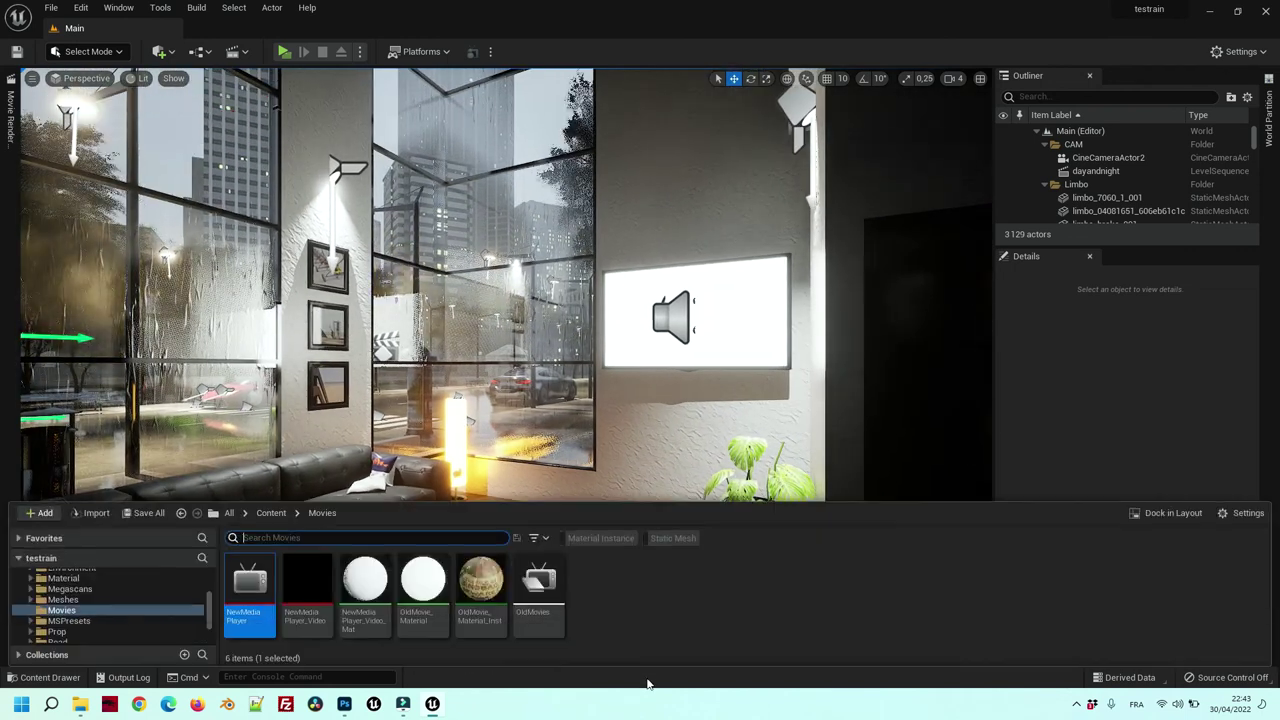
double_click(256, 596)
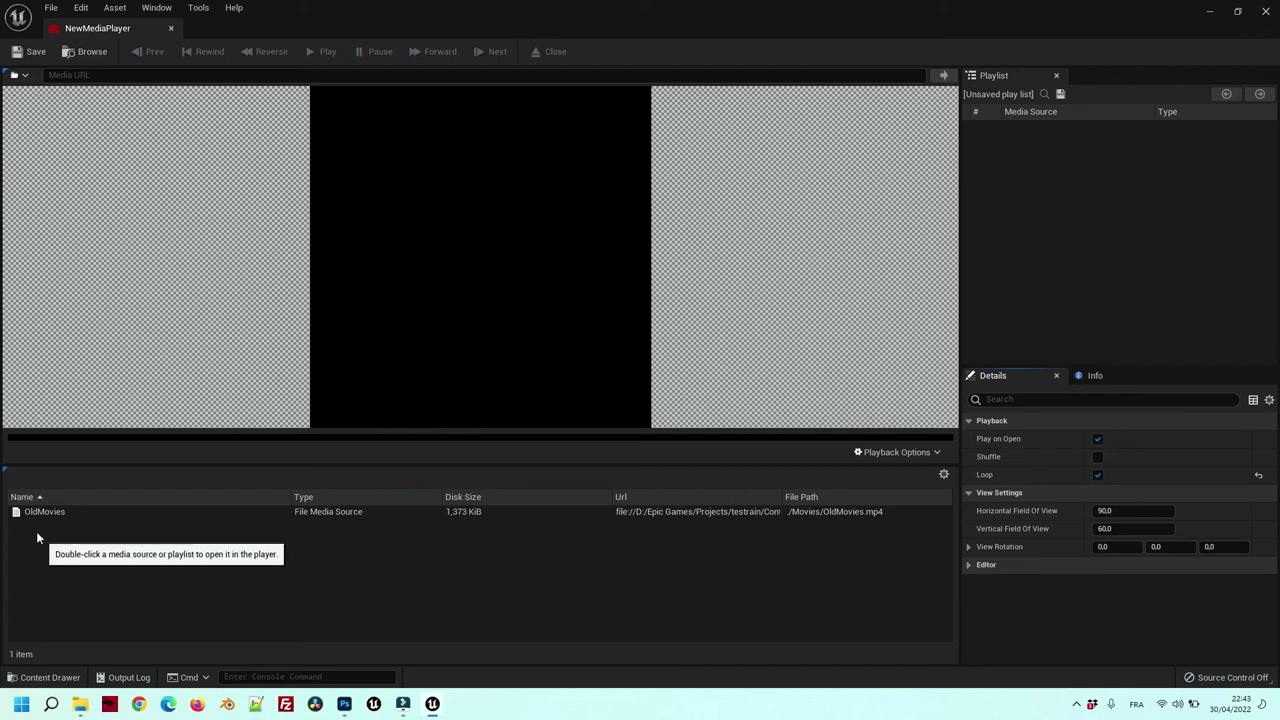
mouse_move(46, 517)
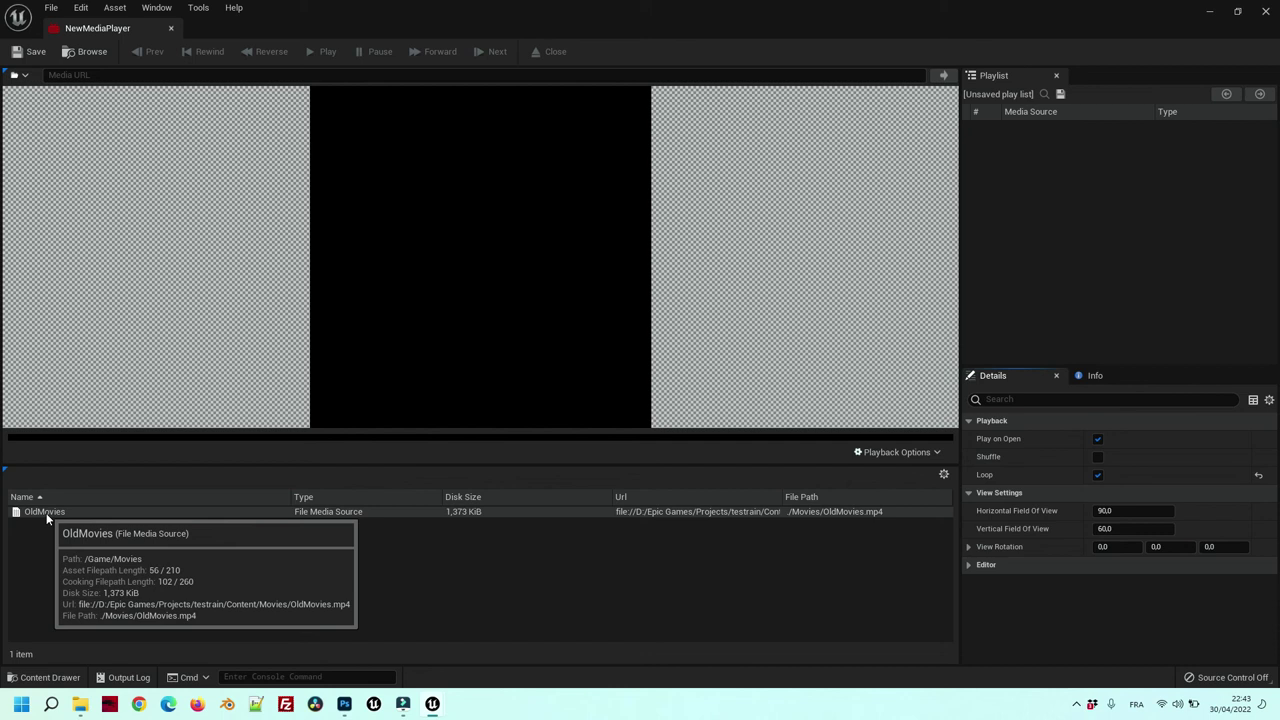
Load OldMovies.mp4 into NewMediaPlayer and close the media player editor.
double_click(46, 514)
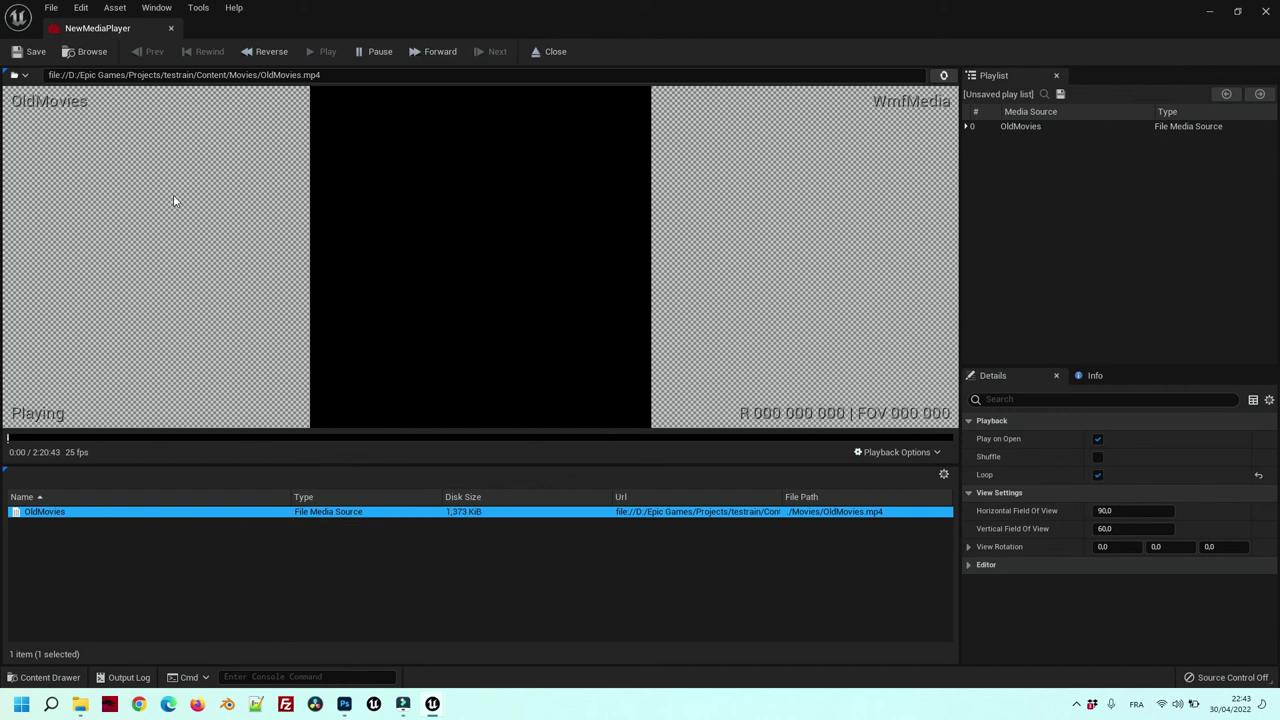
click(1267, 12)
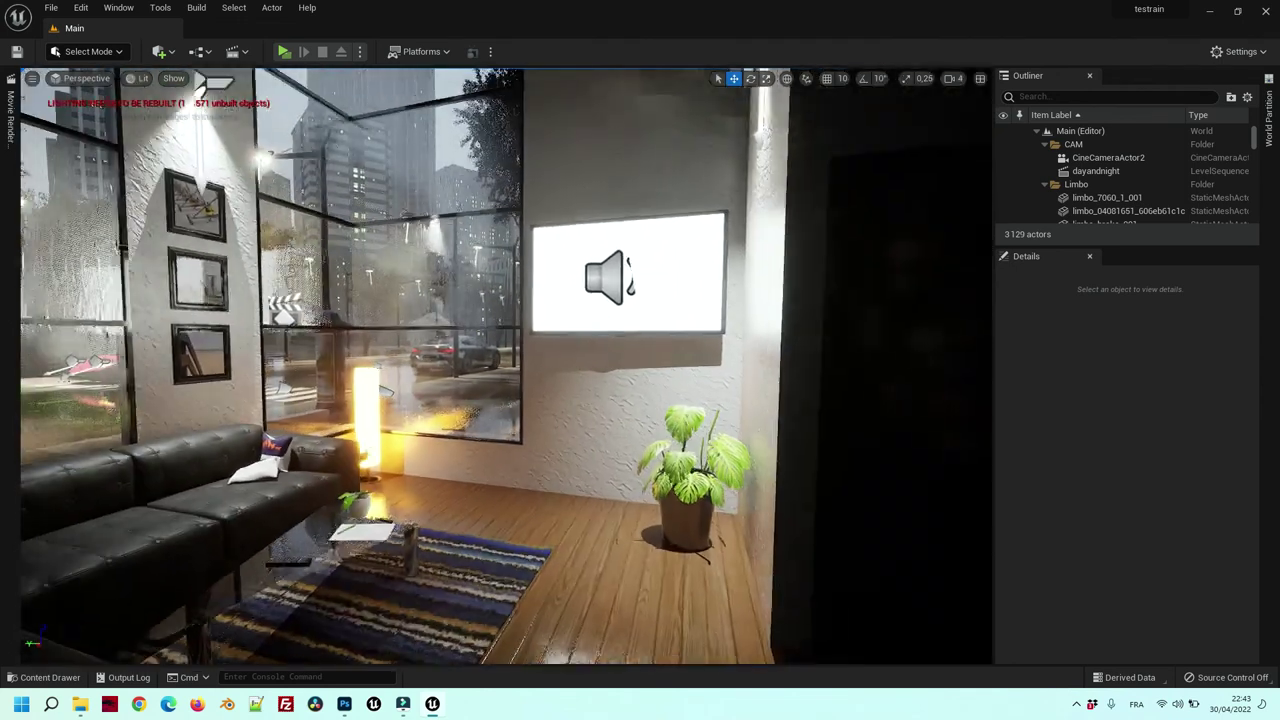
Look around the living room, then open the toolbar's Settings dropdown.
right_drag(538, 520, 538, 520)
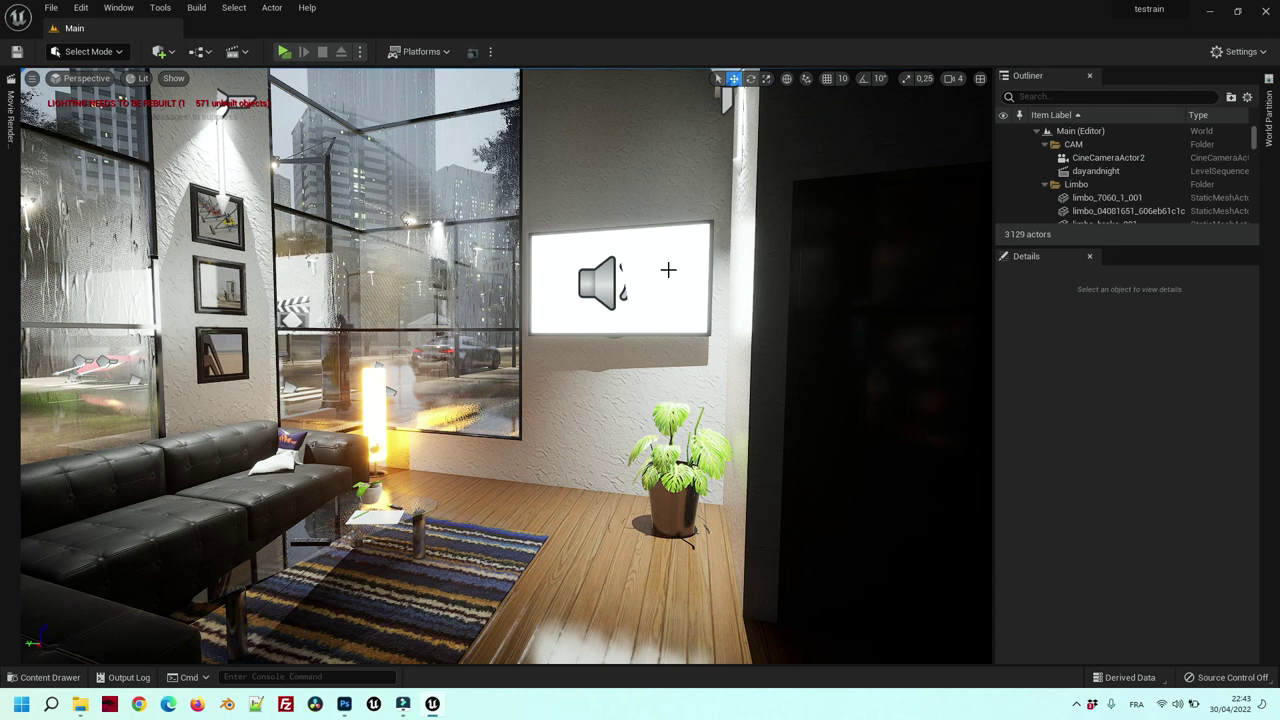
click(1244, 54)
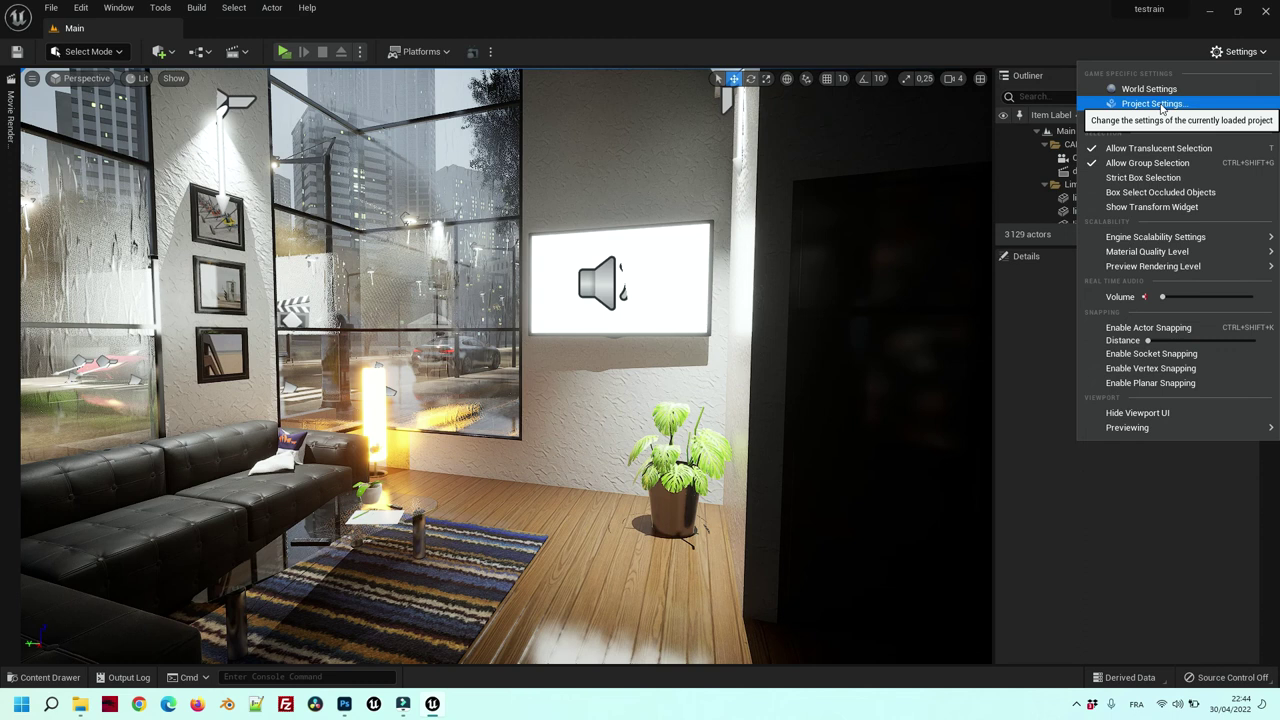
In Project Settings > Platforms > Windows, set Default RHI to Default and restart the editor.
click(1152, 104)
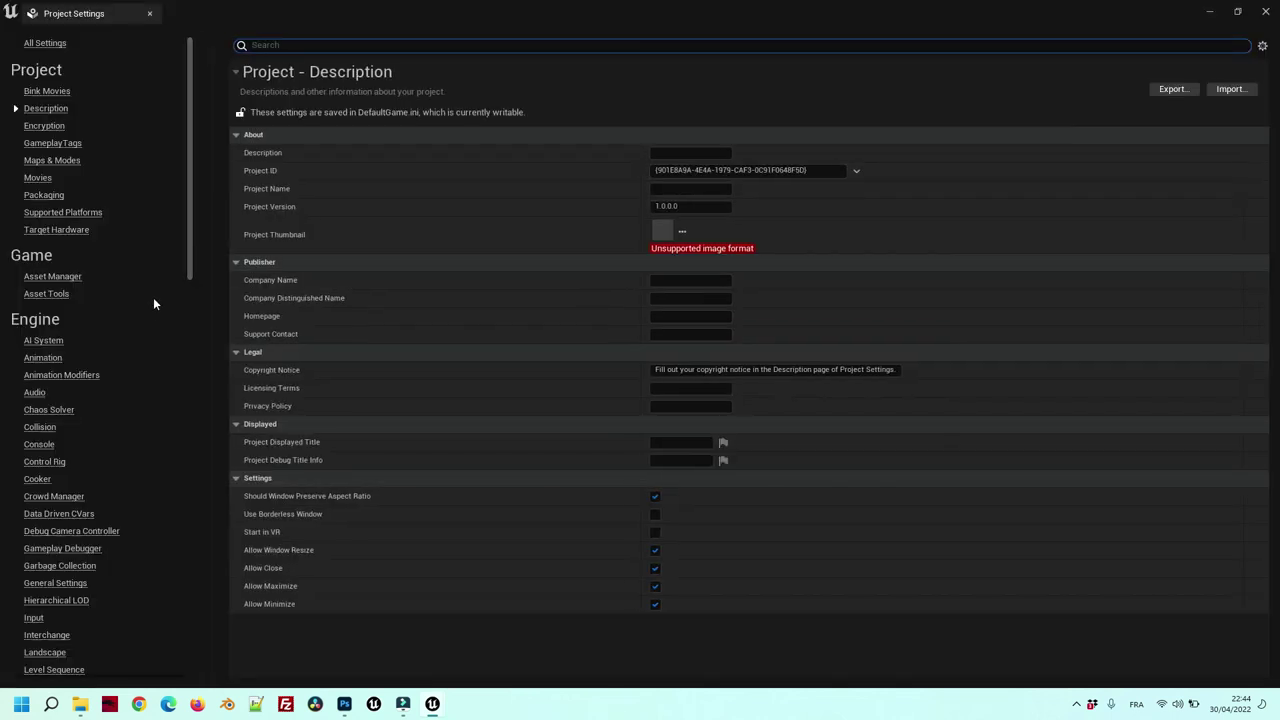
scroll(155, 300, down, 2)
scroll(158, 327, down, 5)
scroll(163, 329, down, 4)
scroll(160, 327, down, 3)
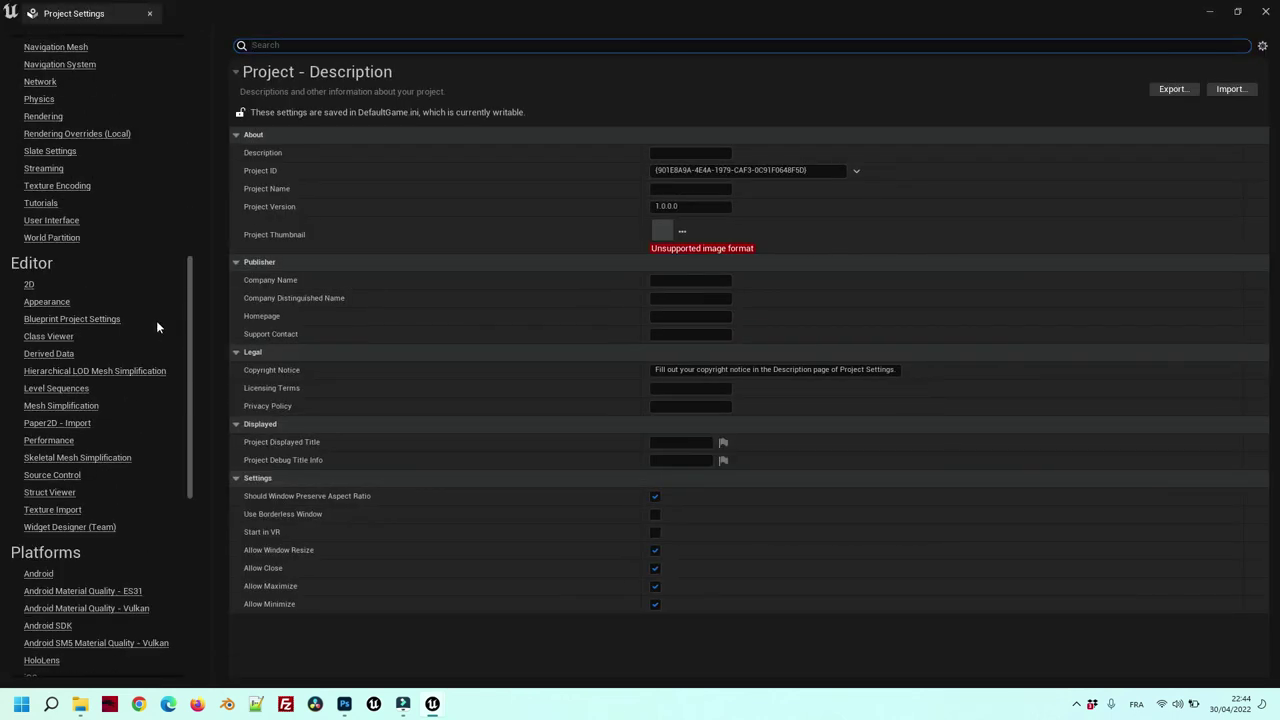
scroll(160, 327, down, 4)
click(62, 512)
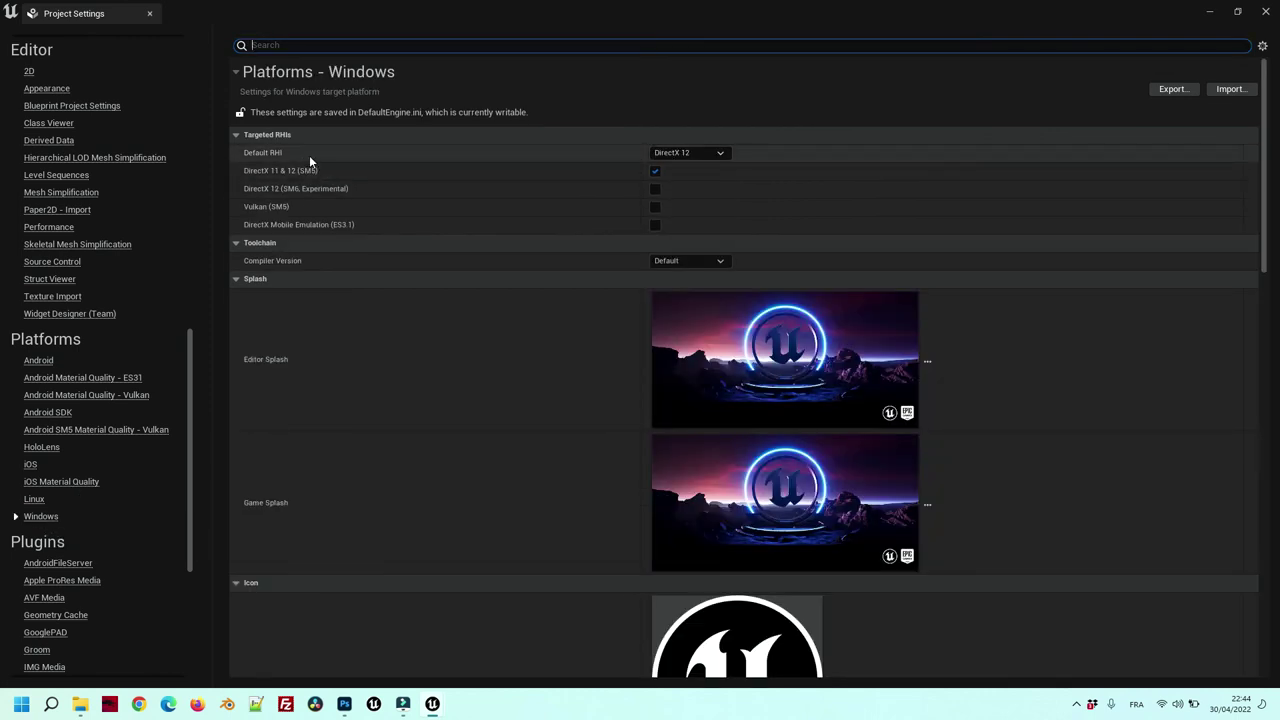
click(701, 153)
click(668, 163)
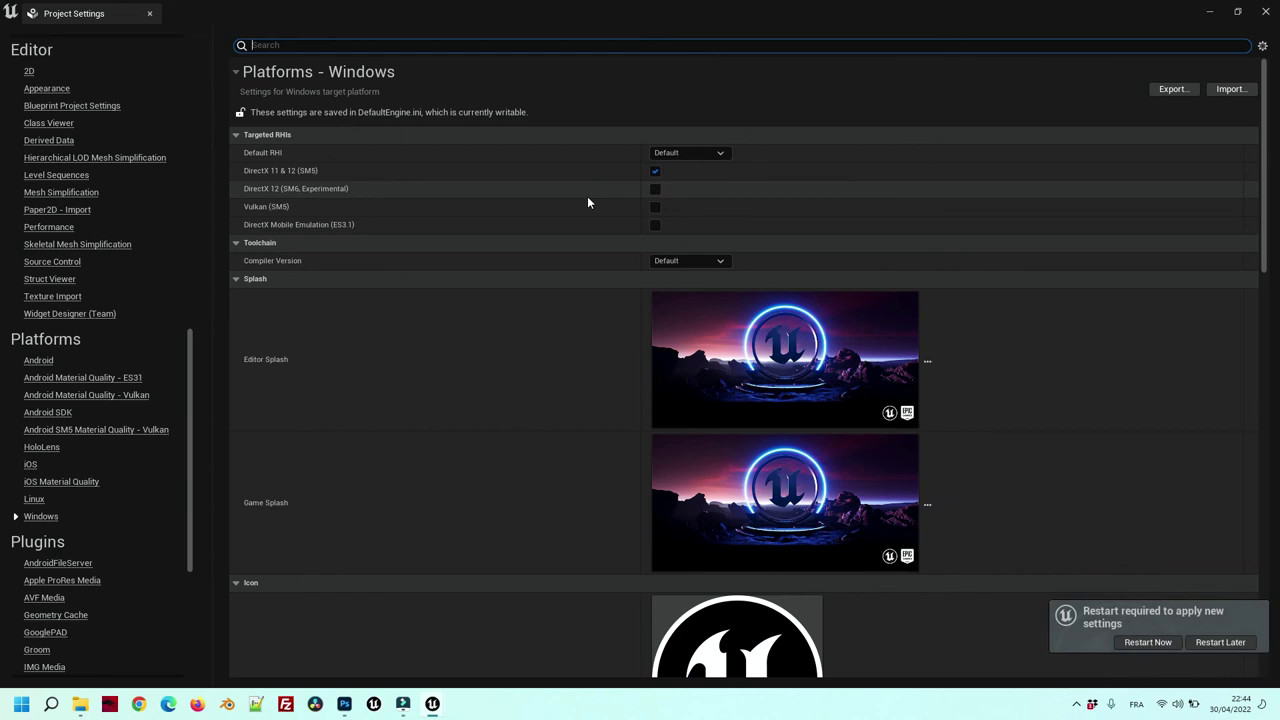
click(1133, 645)
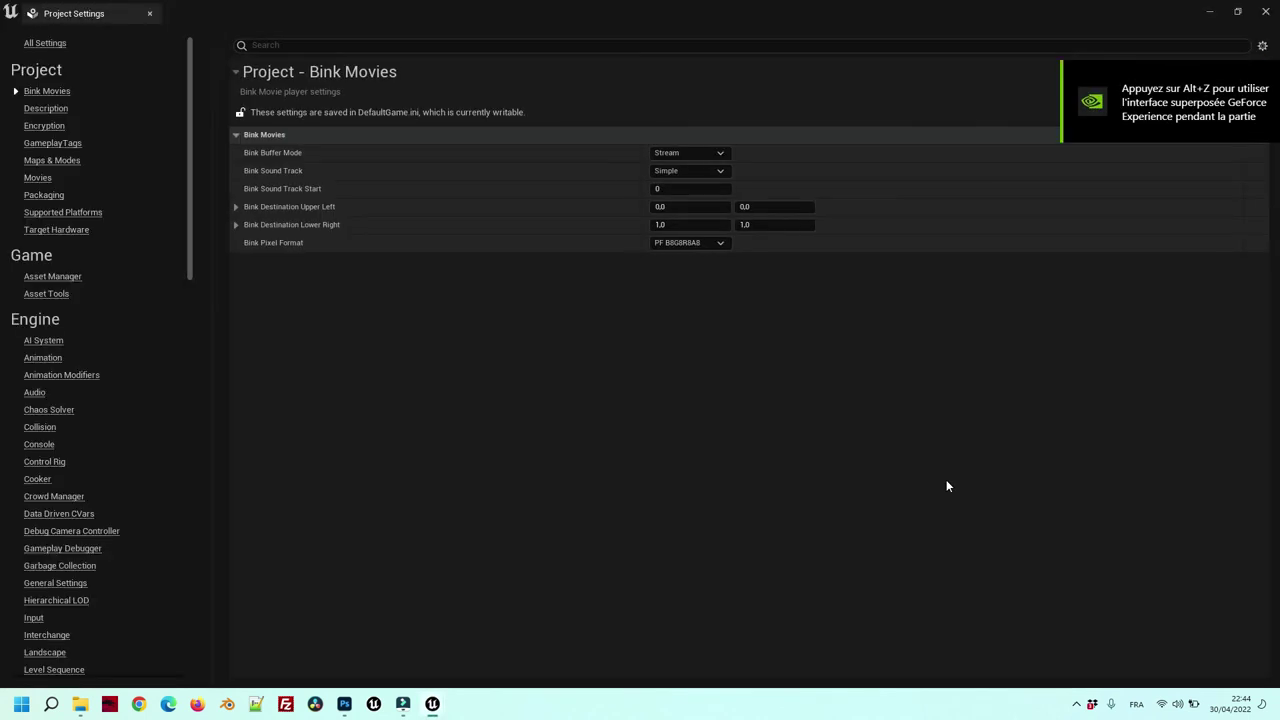
Close Project Settings, reopen NewMediaPlayer, play OldMovies, and go back to the living-room level.
click(1266, 14)
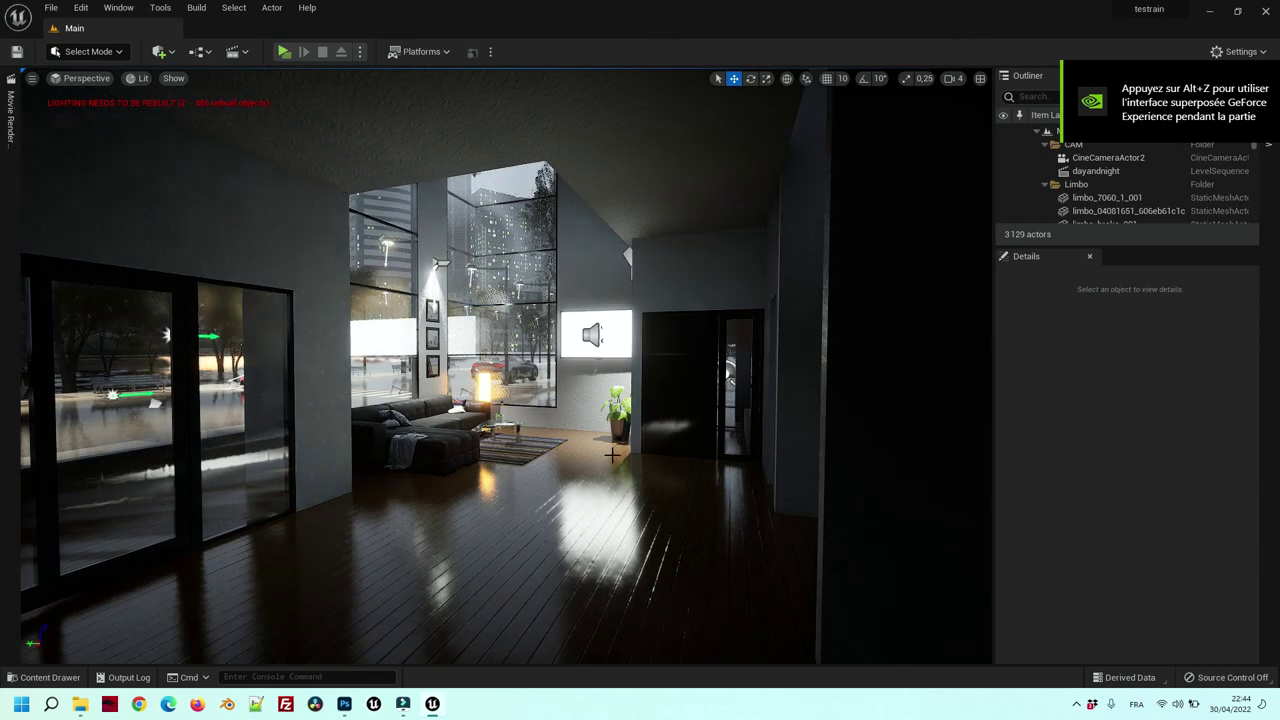
key(ctrl+space)
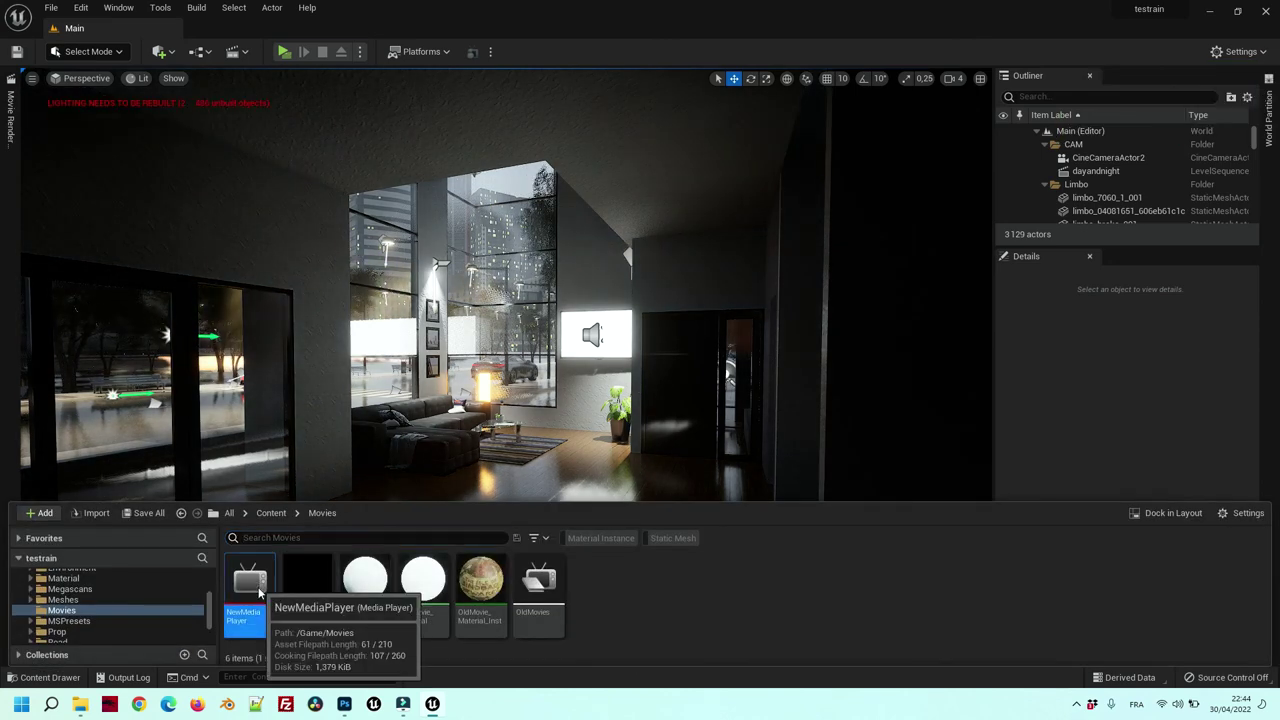
double_click(258, 592)
double_click(34, 513)
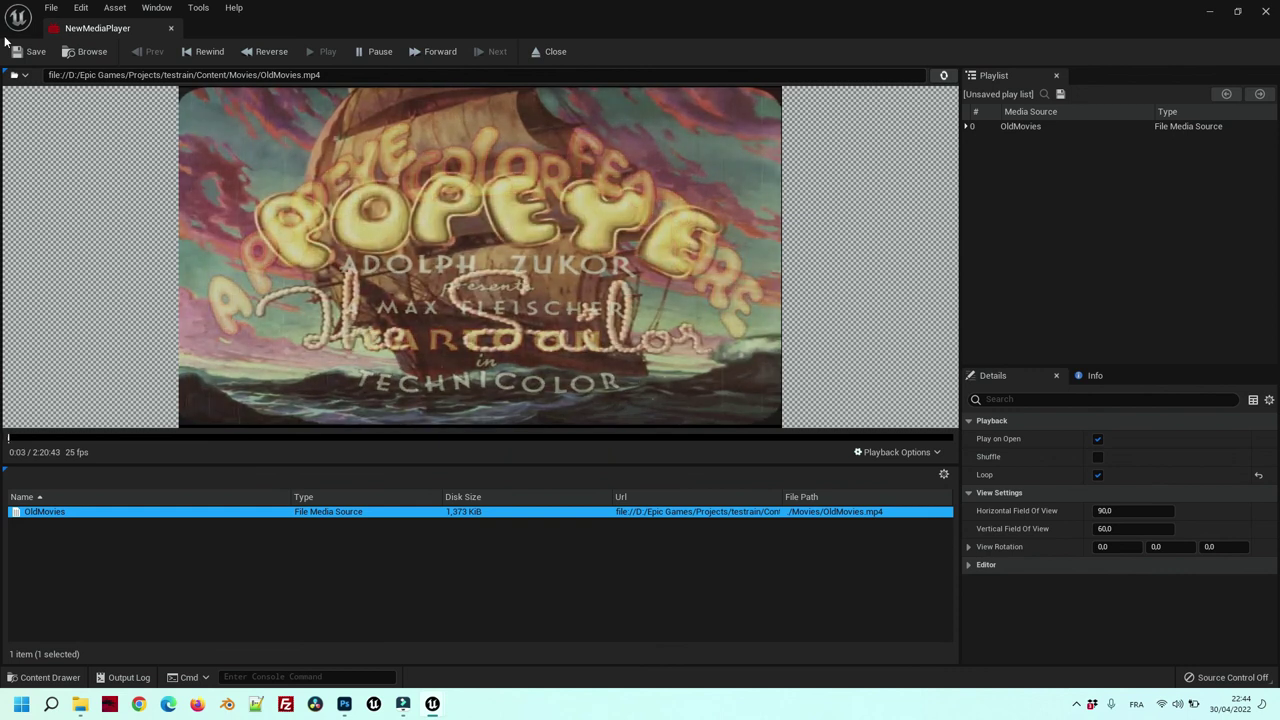
click(20, 52)
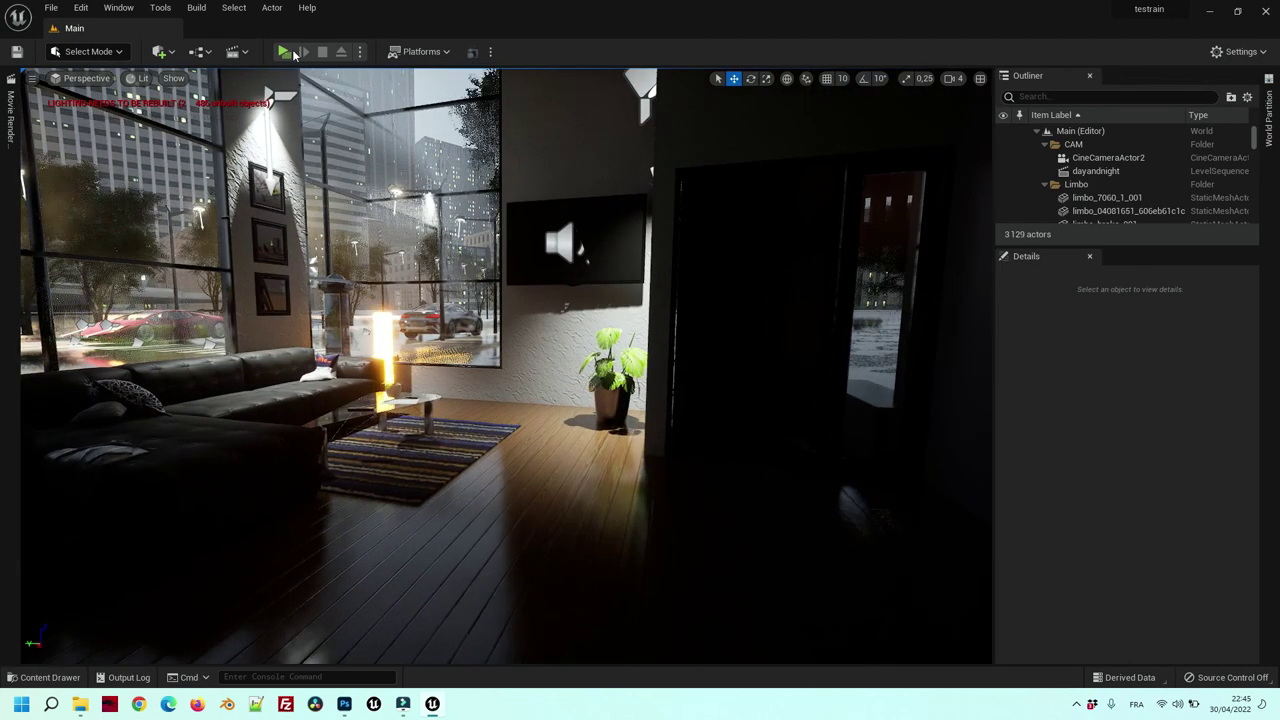
Launch Play In Editor in a new preview window.
click(285, 52)
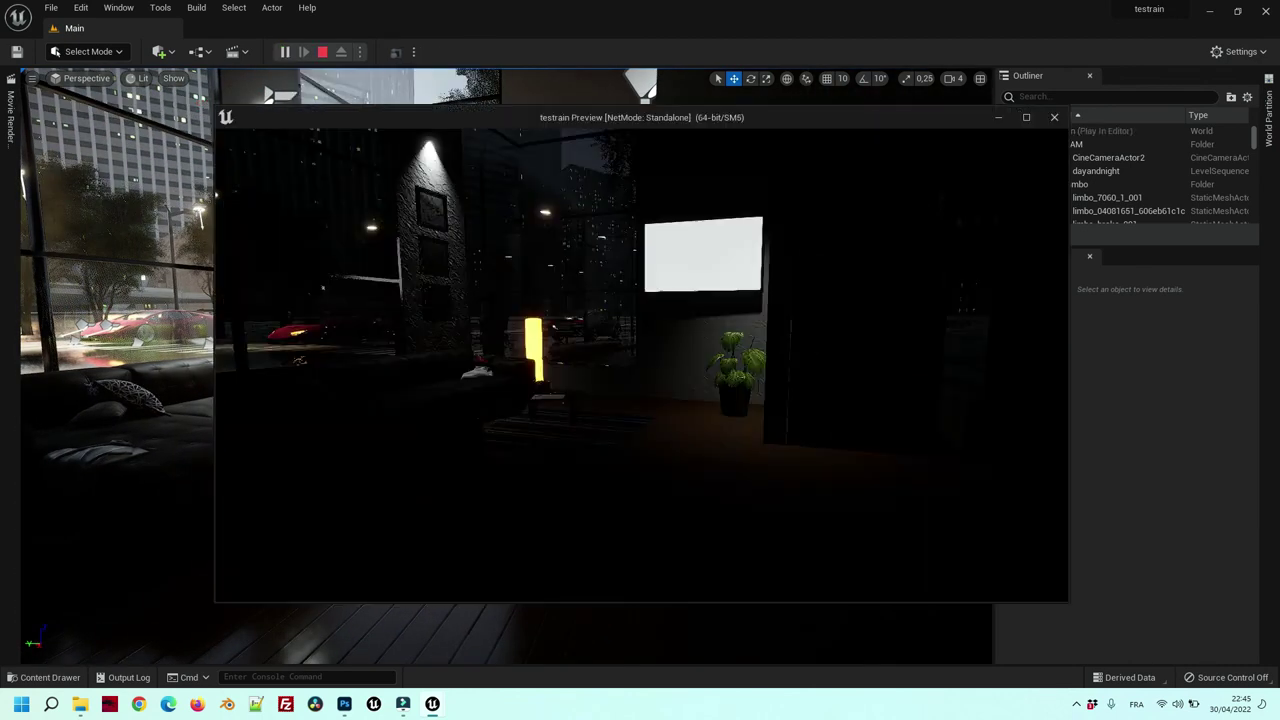